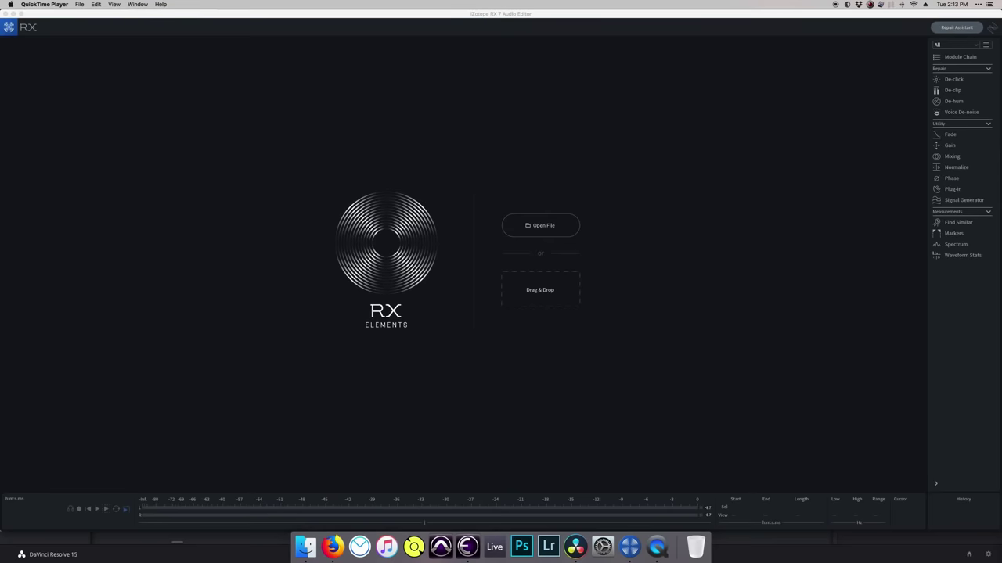
- Load the vocal WAV recording into RX 7 as a spectrogram, with De-clip showing
drag(998, 264, 645, 197)
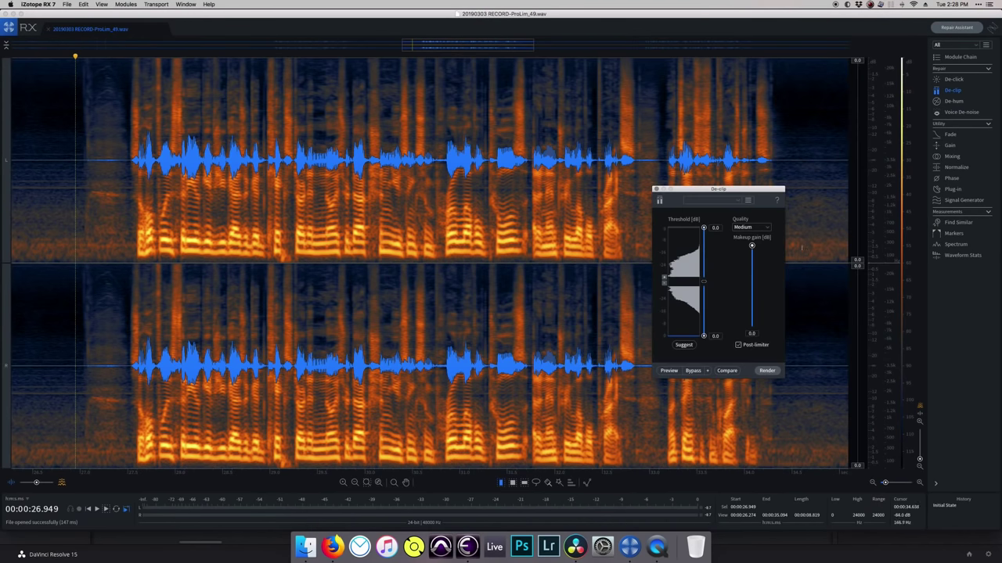
- Use Suggest, set the De-clip thresholds to -13.9 and -18.6 dB, and pick a quality level
drag(744, 191, 799, 176)
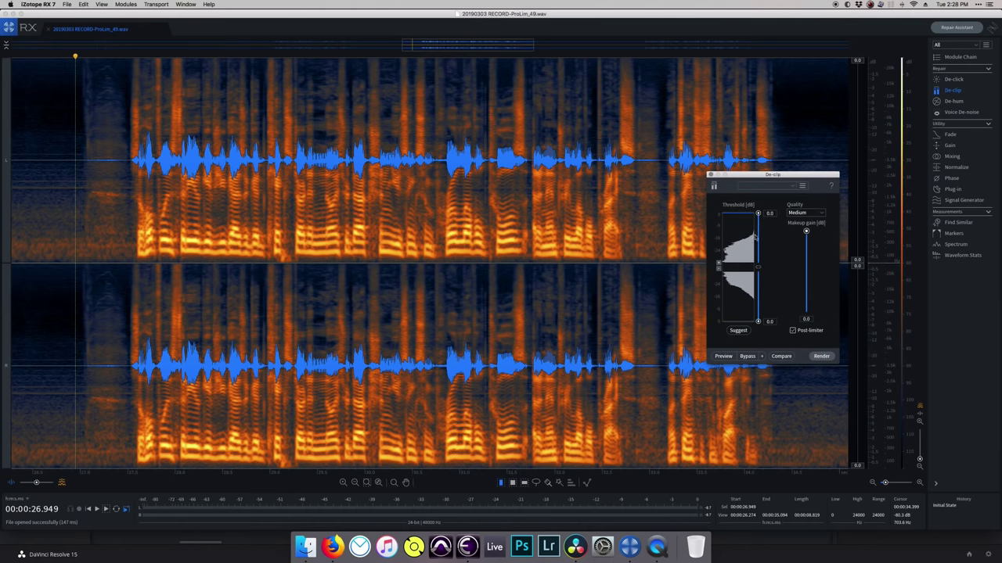
click(737, 357)
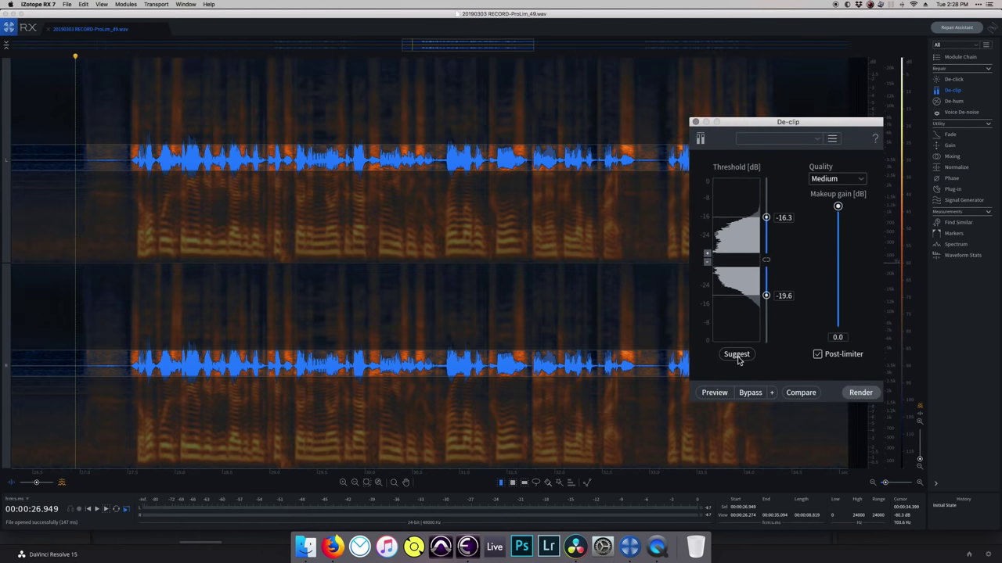
drag(766, 219, 767, 219)
drag(766, 297, 767, 300)
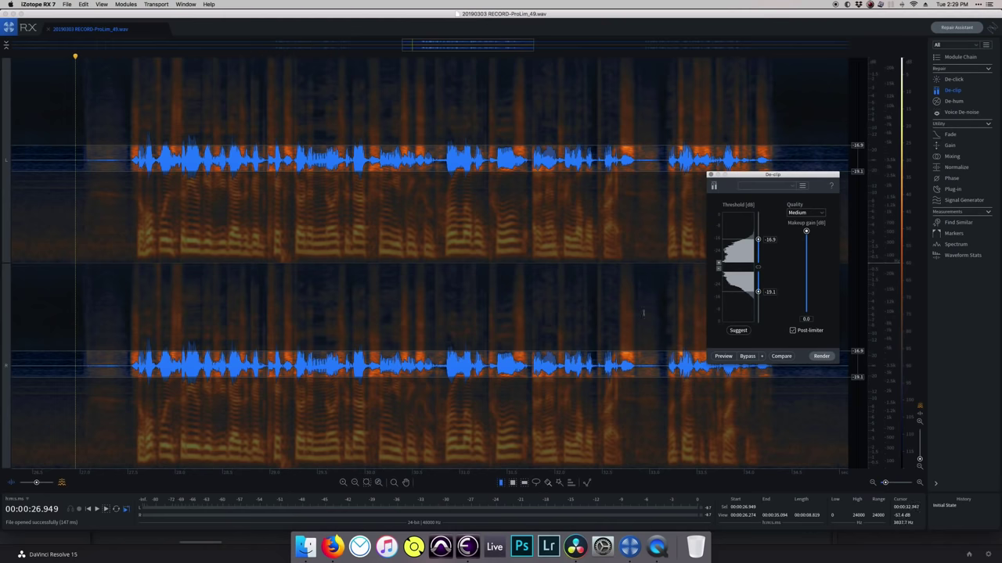
click(758, 267)
mouse_move(766, 222)
mouse_down()
mouse_move(766, 198)
mouse_move(764, 212)
mouse_up()
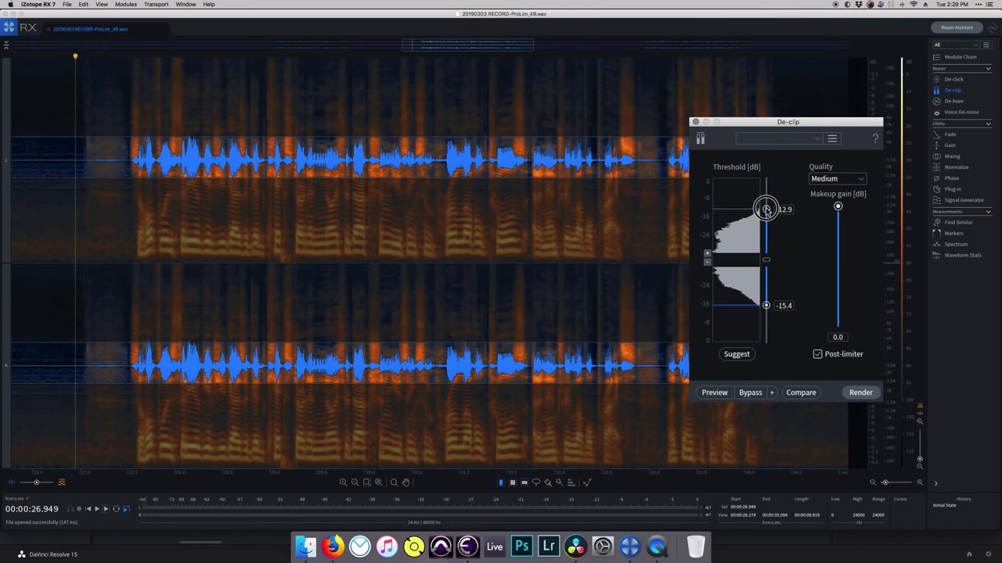
drag(765, 304, 766, 303)
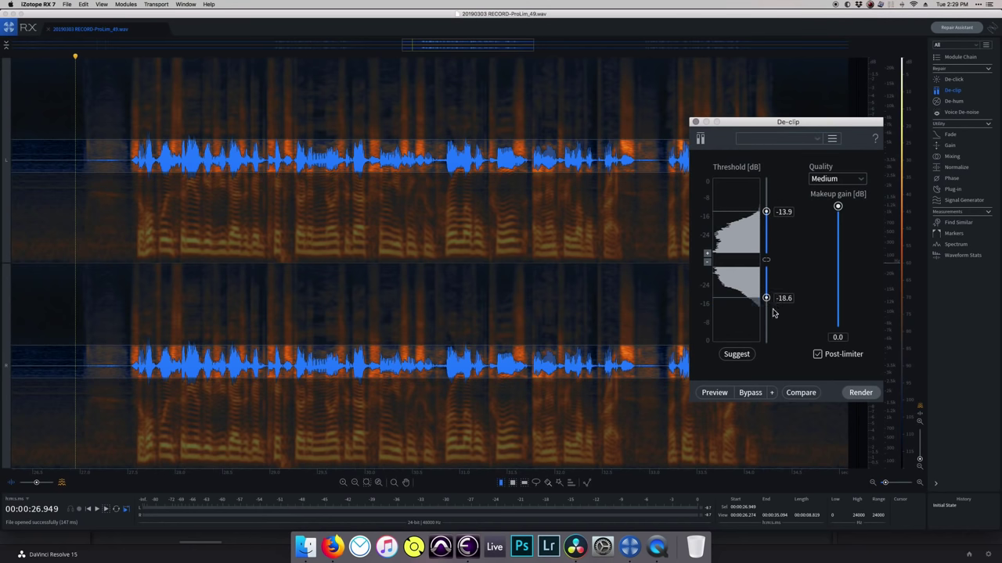
click(847, 180)
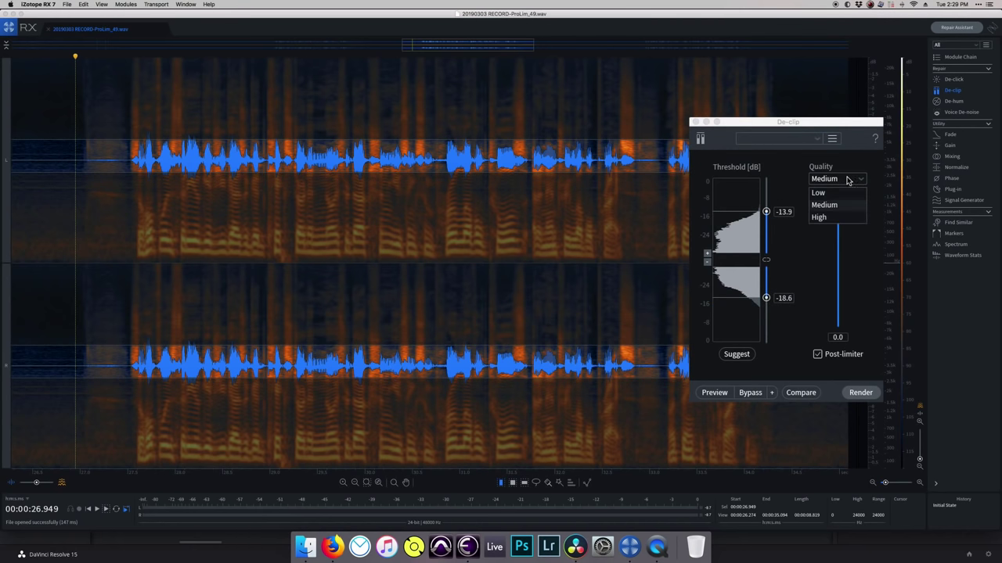
click(821, 217)
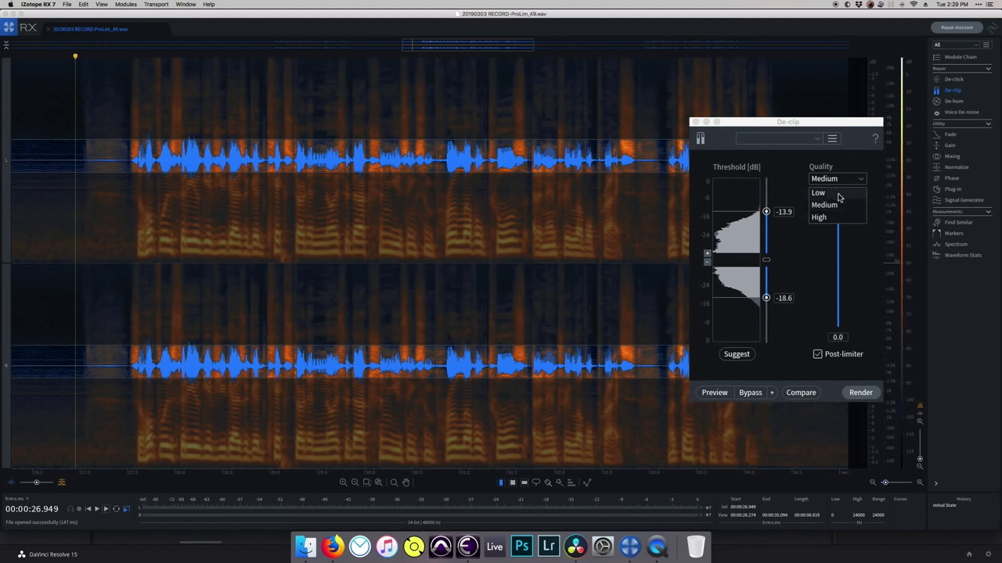
- Set De-clip quality to High, adjust the makeup gain, and render De-clip on the recording
click(819, 193)
click(853, 182)
click(826, 204)
click(860, 179)
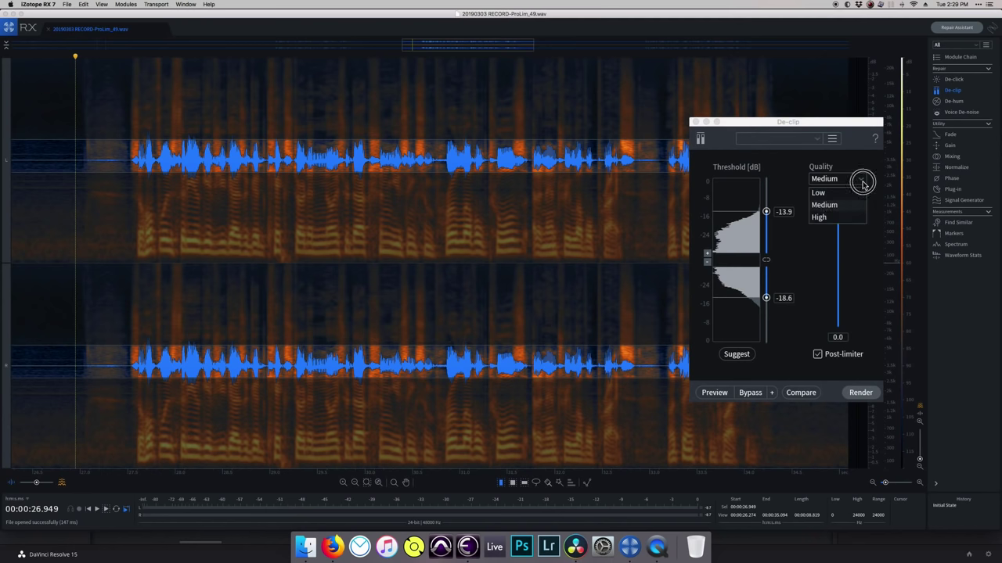
click(822, 218)
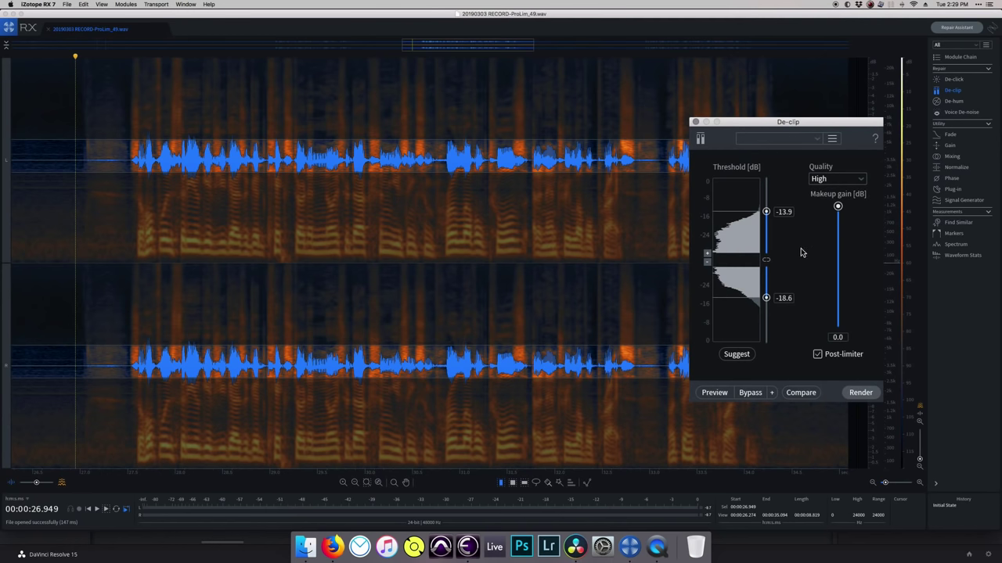
mouse_move(837, 208)
mouse_down()
mouse_move(839, 239)
mouse_move(838, 216)
mouse_up()
drag(838, 216, 838, 212)
click(860, 392)
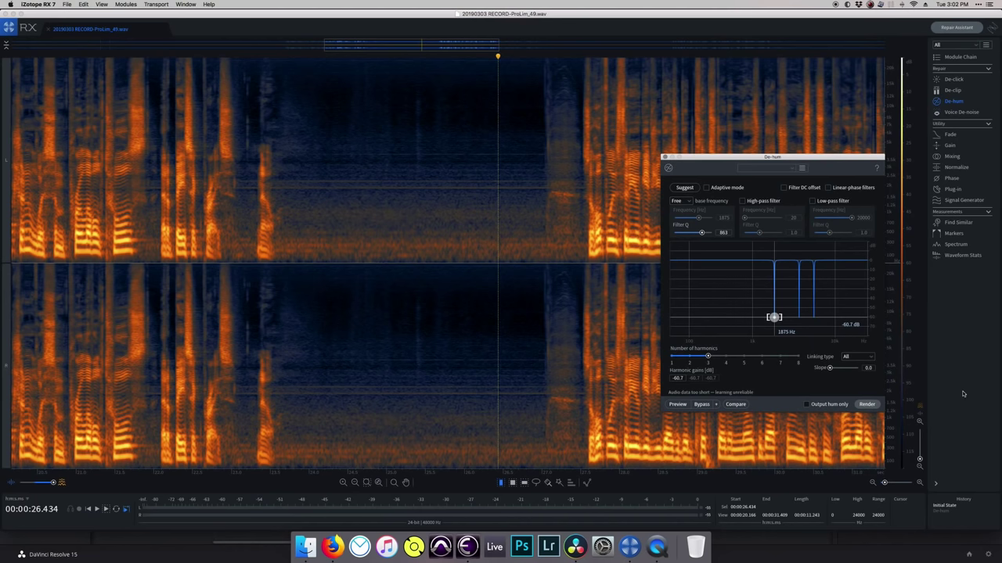
- Tune De-hum's base frequency and harmonics, learn hum from a quiet stretch, and render in adaptive mode
drag(745, 317, 635, 324)
drag(645, 382, 678, 383)
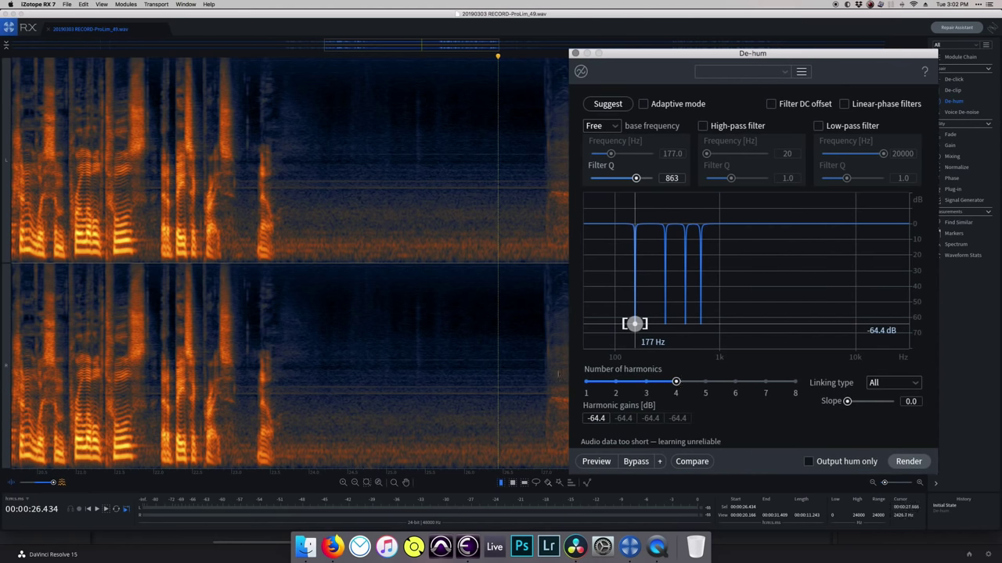
drag(518, 211, 445, 215)
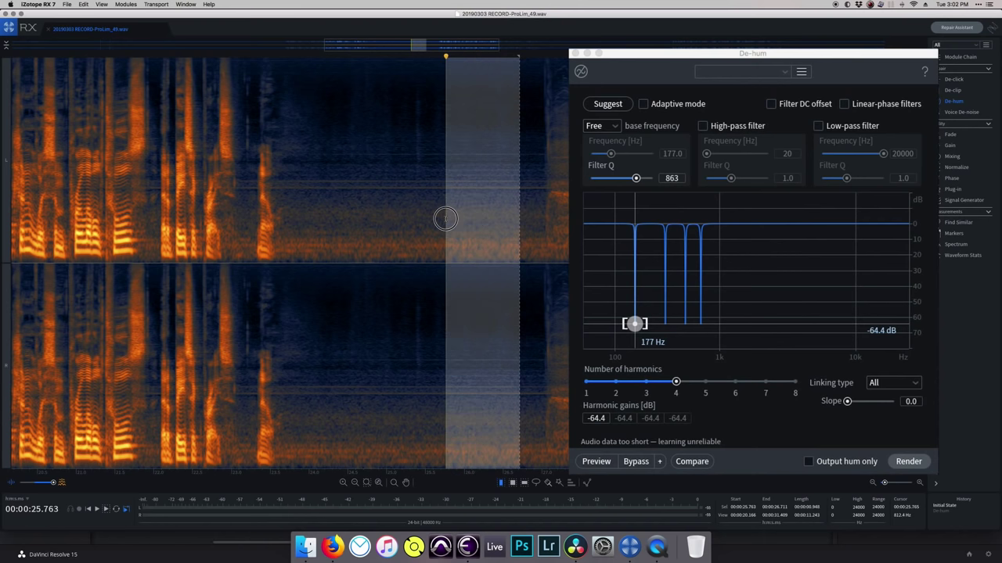
click(604, 104)
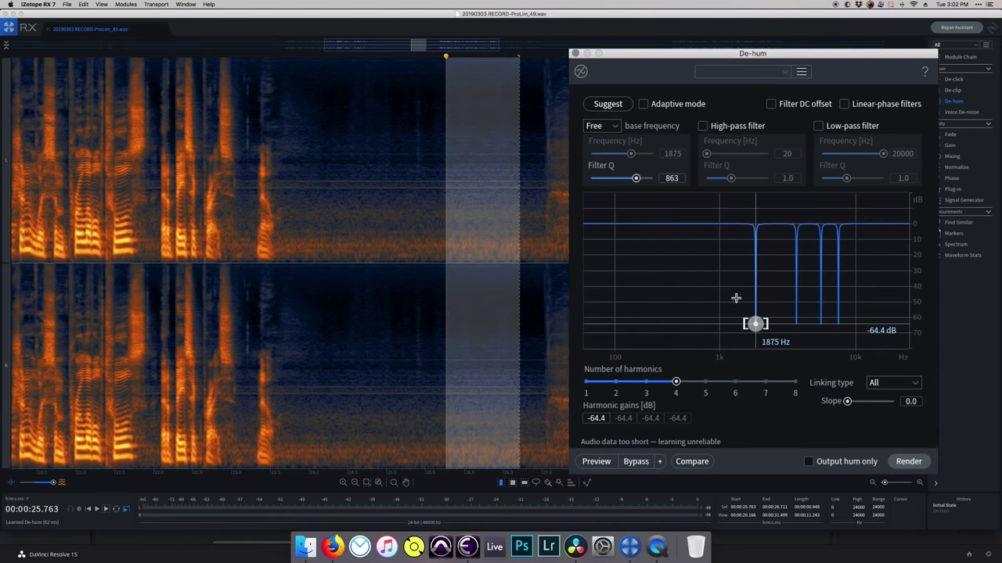
click(643, 104)
drag(453, 210, 506, 207)
click(893, 462)
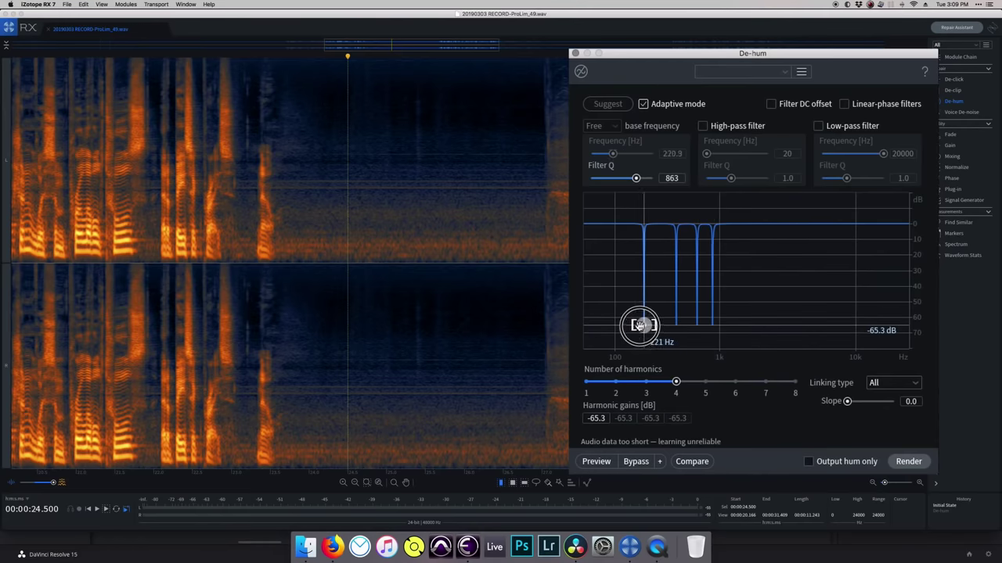
- Set De-hum to a 144 Hz base frequency, 8 harmonics and a 0.5 slope
drag(640, 325, 626, 330)
drag(676, 382, 714, 385)
drag(845, 402, 874, 402)
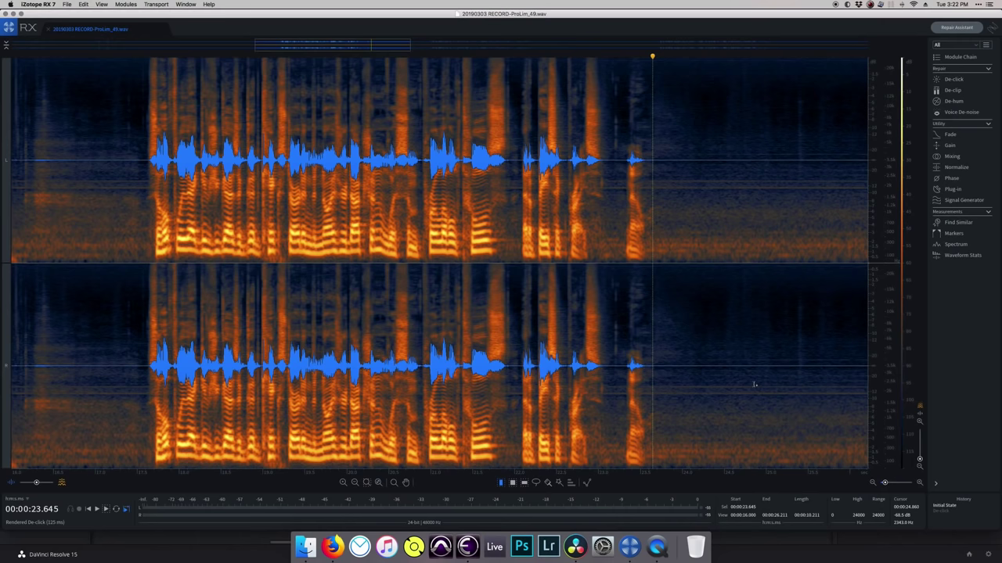
- Switch De-click to Multi-band (random clicks) and adjust frequency skew, click widening 0.7 ms and sensitivity 1.6
drag(576, 72, 760, 212)
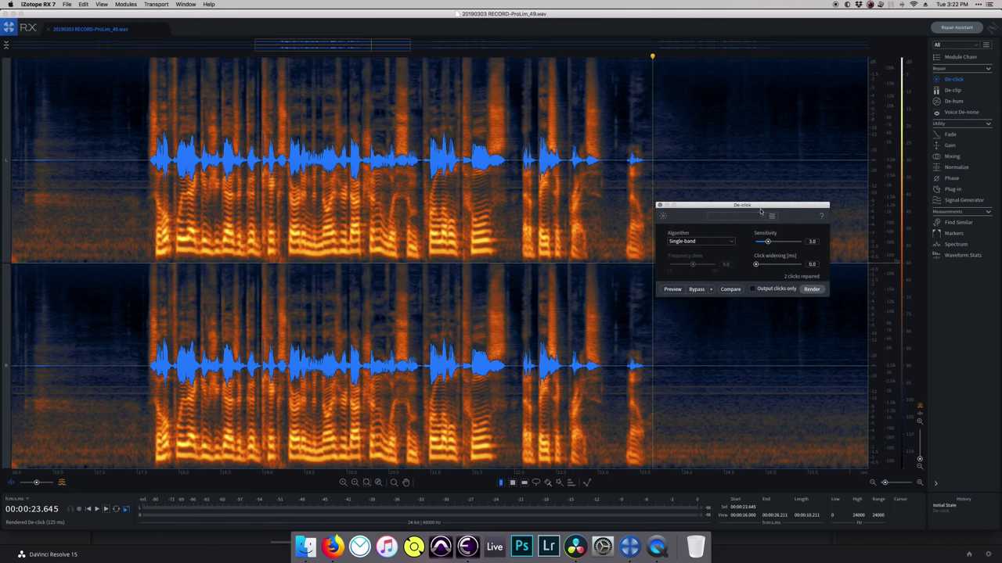
click(727, 242)
click(693, 294)
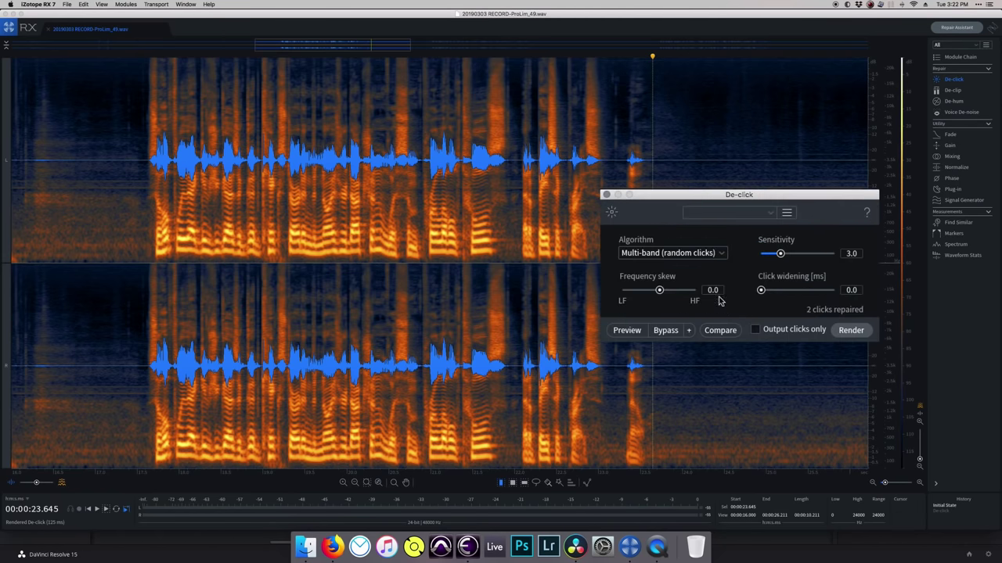
mouse_move(660, 293)
mouse_down()
mouse_move(682, 293)
mouse_move(634, 291)
mouse_move(667, 292)
mouse_up()
mouse_move(757, 292)
mouse_down()
mouse_move(778, 292)
mouse_move(767, 292)
mouse_up()
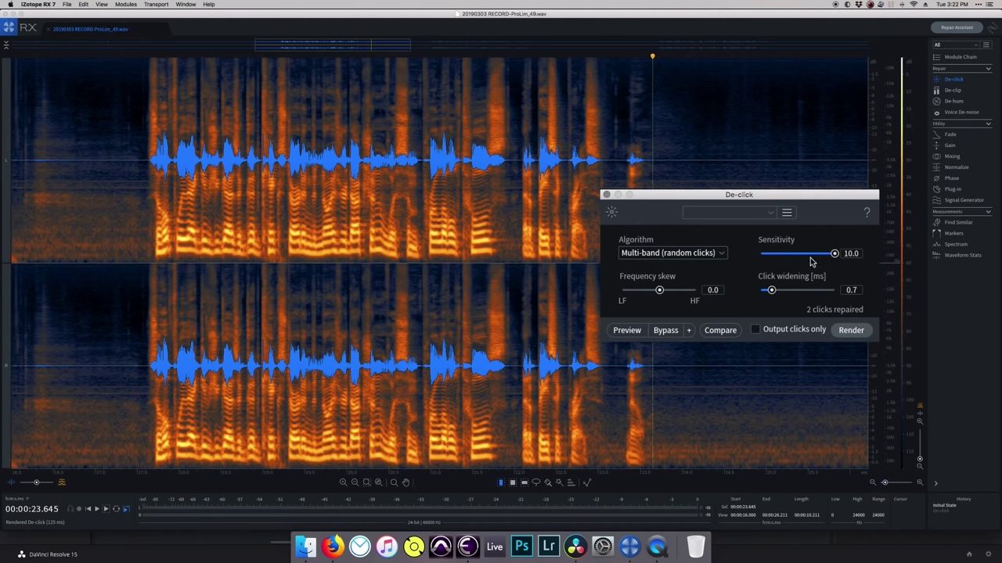
drag(835, 257, 744, 259)
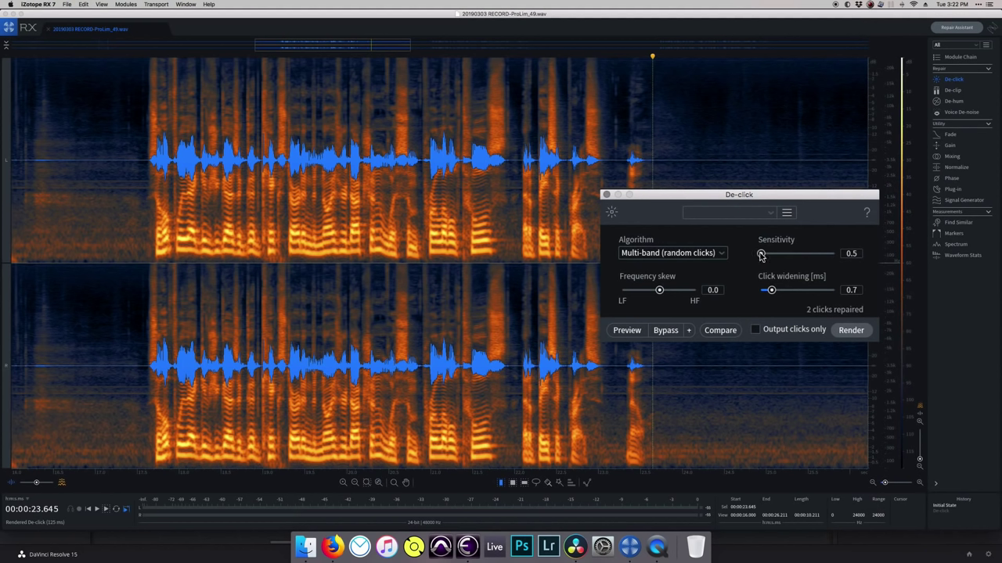
- Adjust the De-click sensitivity slider, settling it at 4.3
drag(761, 254, 845, 254)
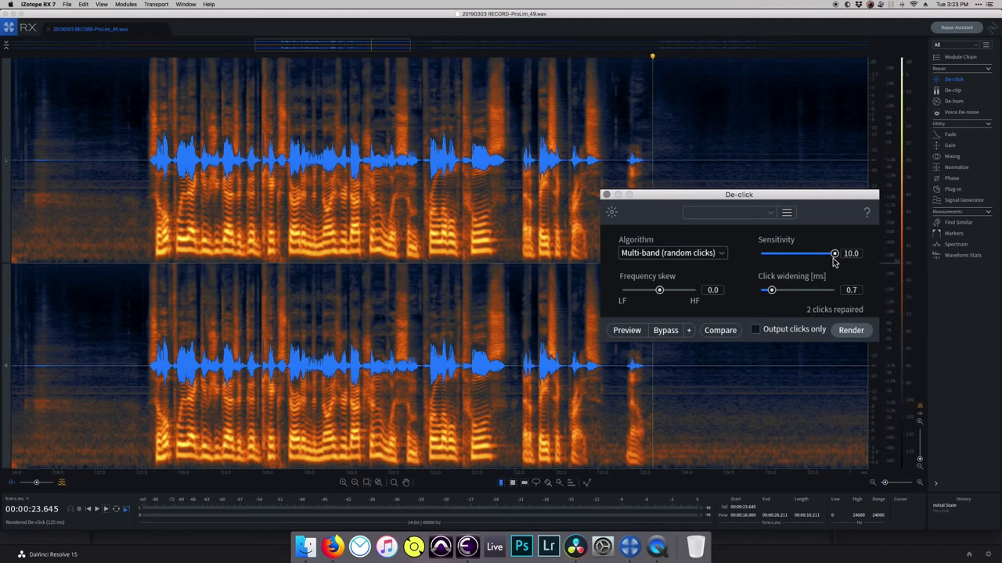
drag(834, 254, 791, 255)
- Set click widening to 0.6 ms and preview De-click over the spoken phrase
drag(772, 292, 770, 290)
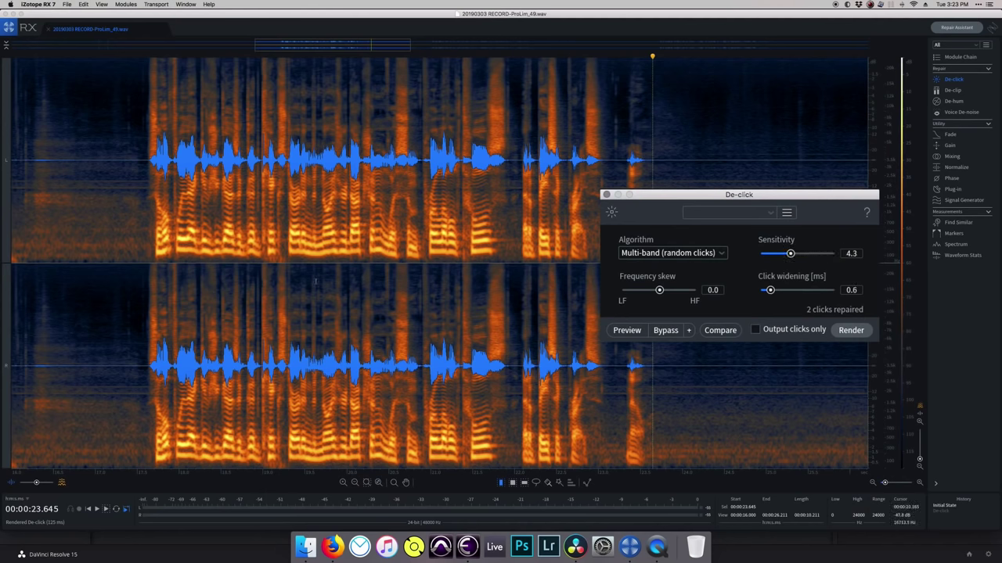
drag(138, 269, 682, 293)
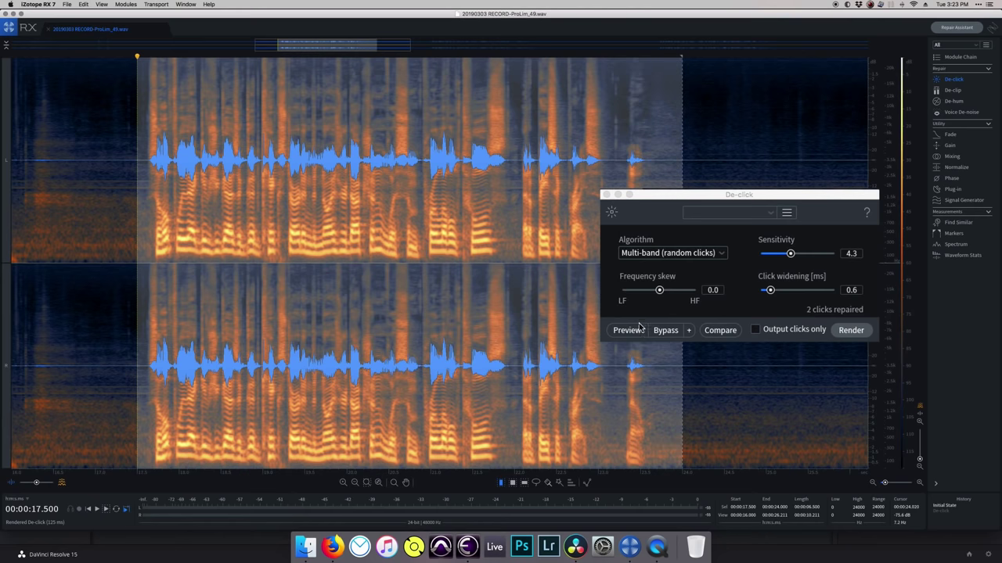
click(634, 331)
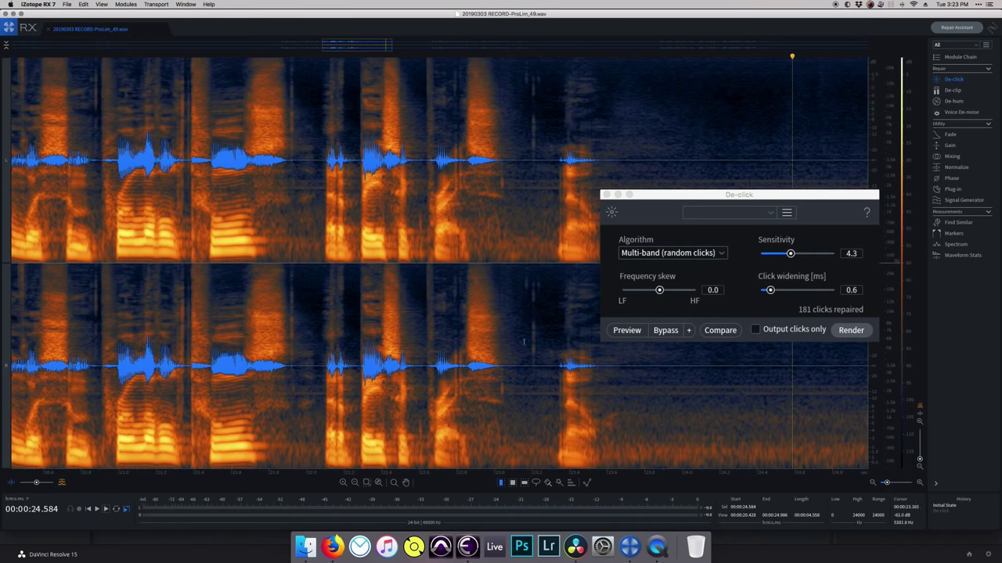
- Set De-click to sensitivity 4.8 and click widening 0.5, and render it on the first click
drag(521, 336, 543, 336)
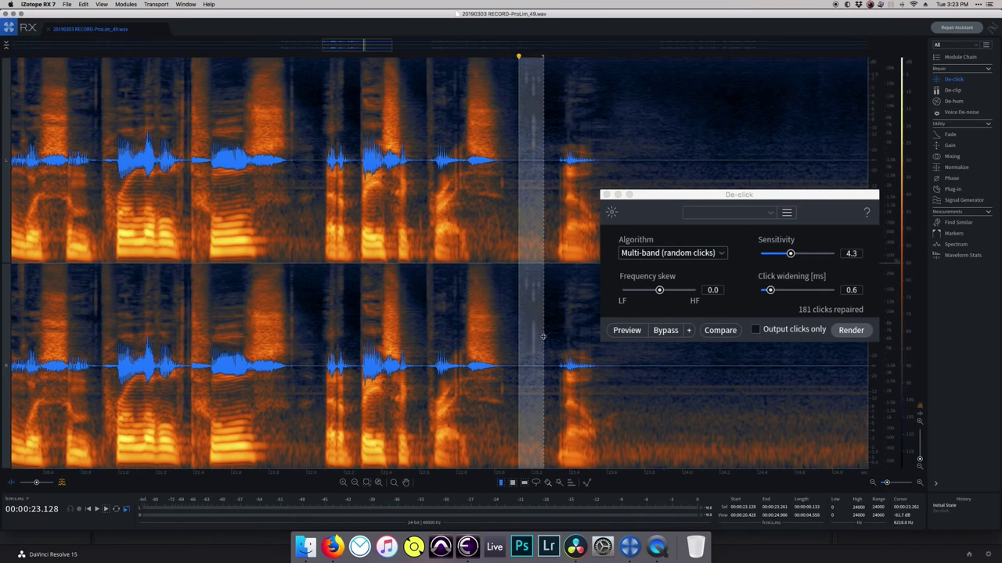
drag(791, 253, 795, 253)
drag(770, 291, 768, 291)
click(851, 330)
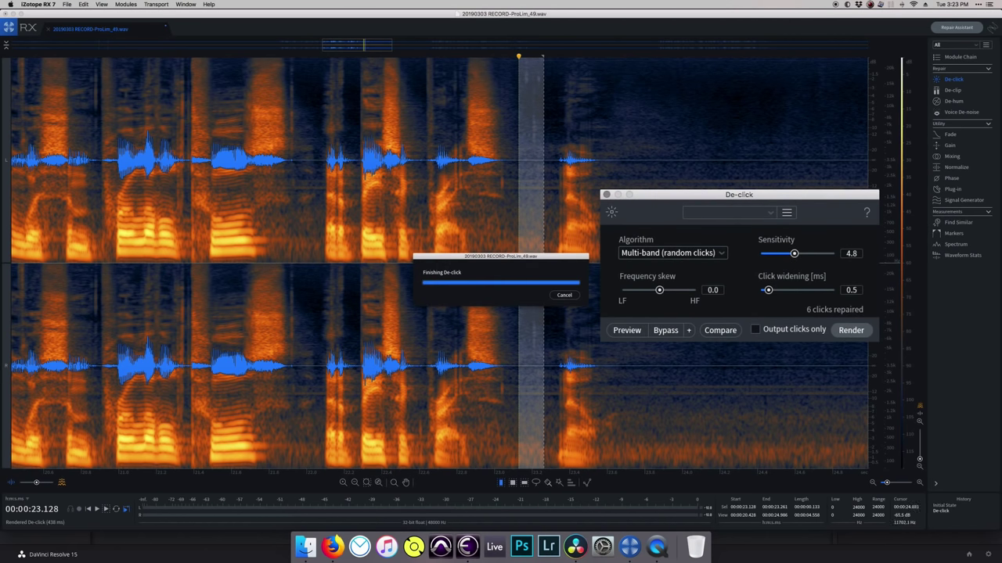
click(652, 345)
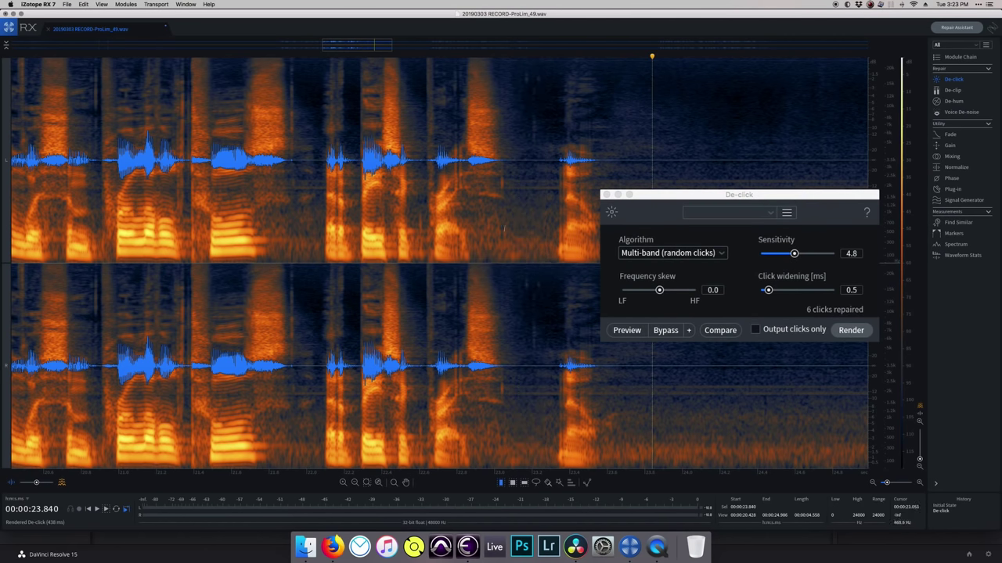
- Render De-click on three more short click spots, including a tiny one near 20.857 s
drag(493, 235, 509, 235)
key(Return)
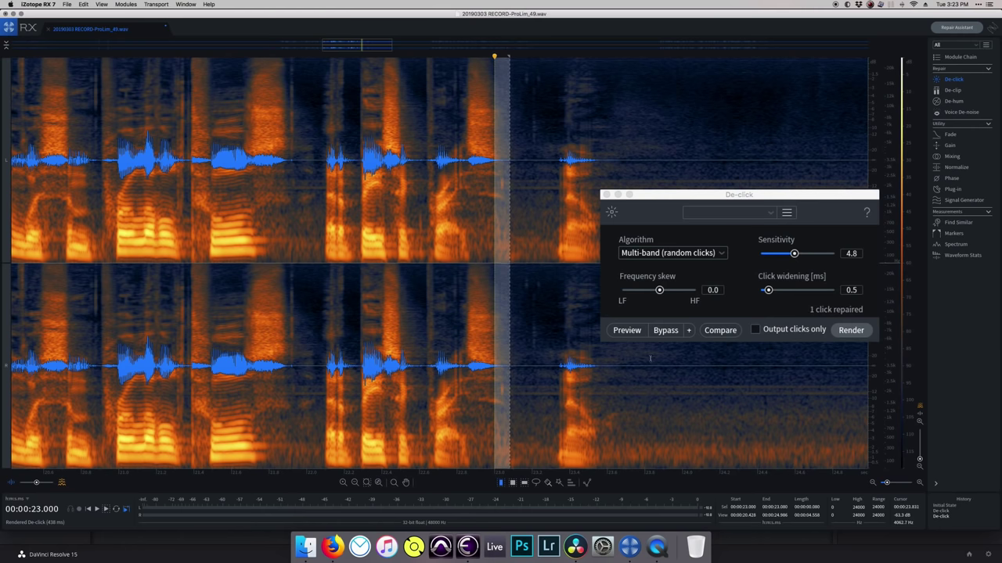
click(651, 359)
drag(273, 269, 306, 270)
key(Return)
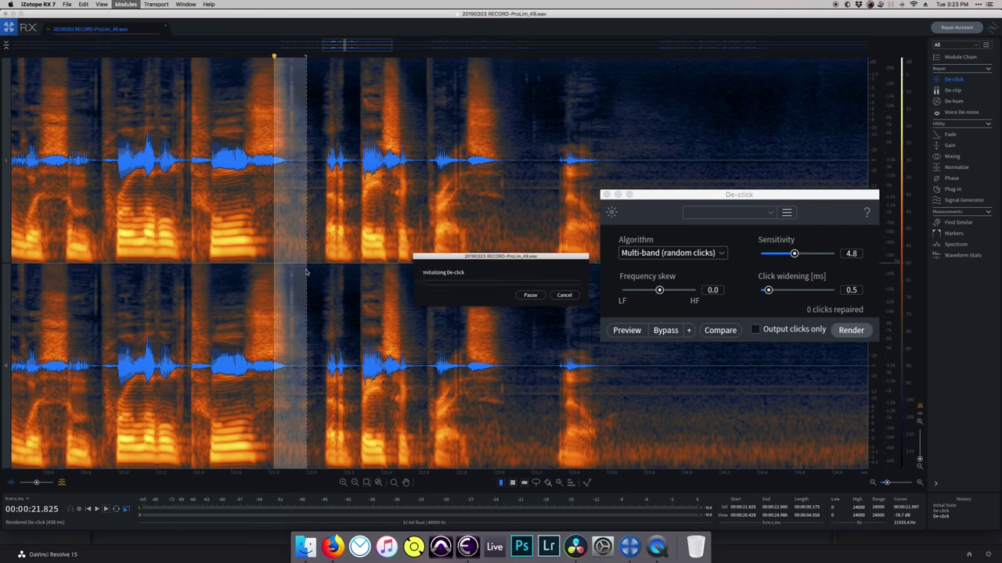
click(231, 261)
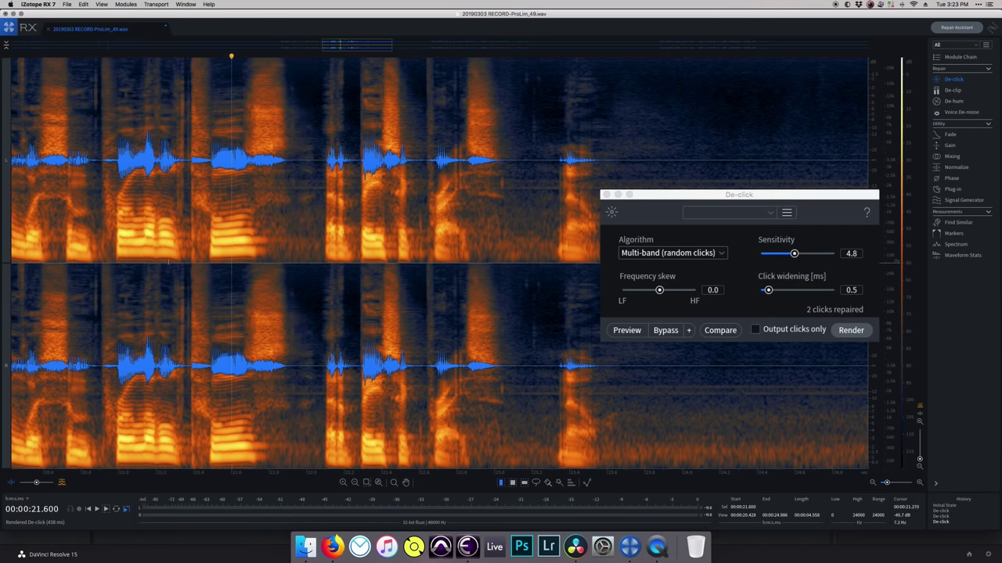
drag(92, 267, 98, 266)
key(Return)
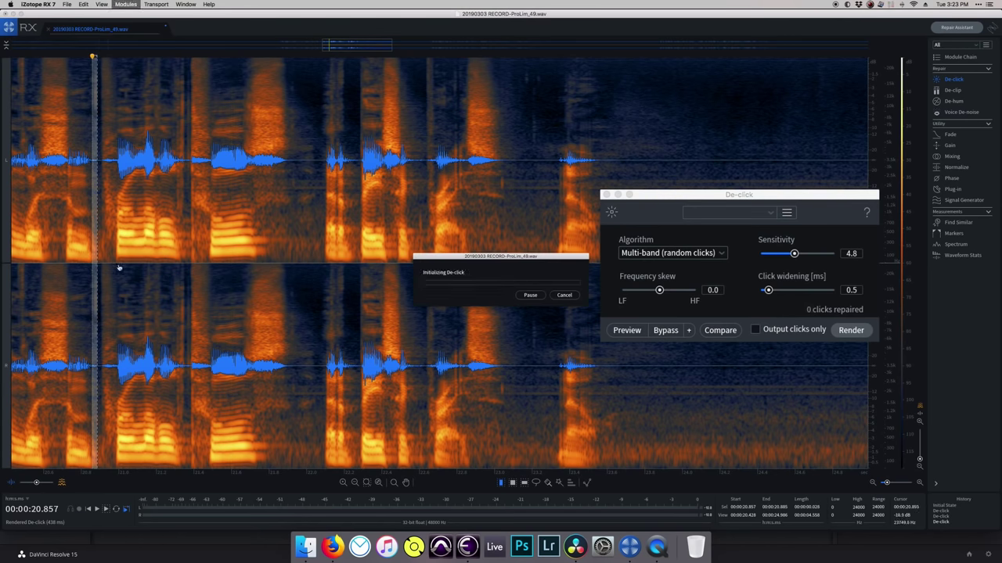
click(125, 266)
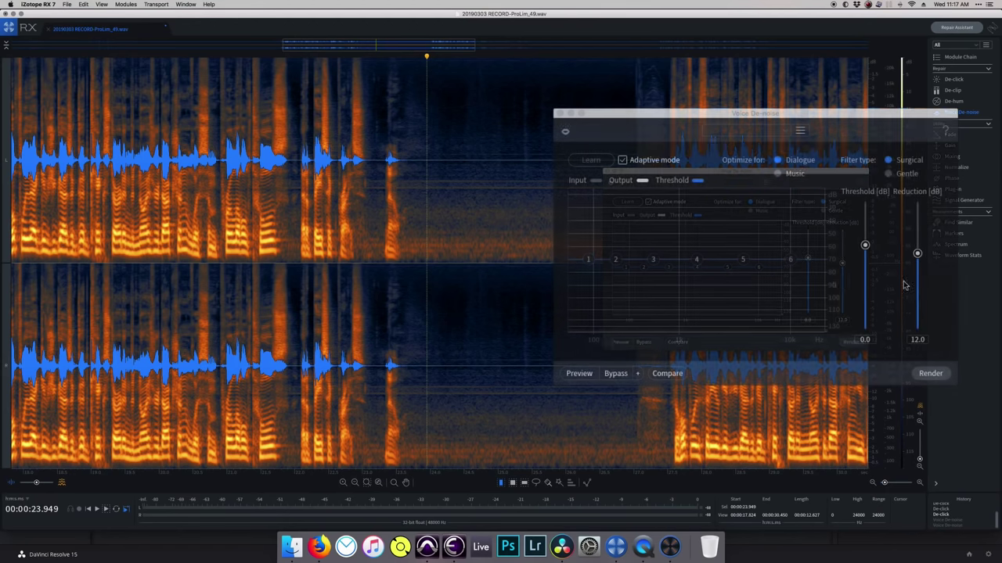
- Render Voice De-noise on two stretches of trailing noise, adjusting the threshold between them
drag(808, 258, 865, 307)
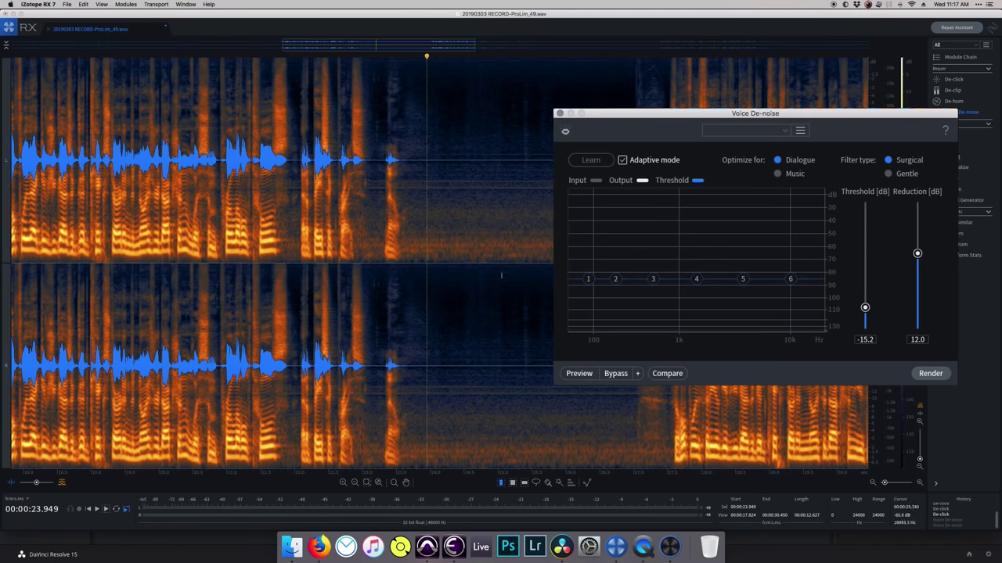
drag(418, 262, 464, 262)
click(929, 374)
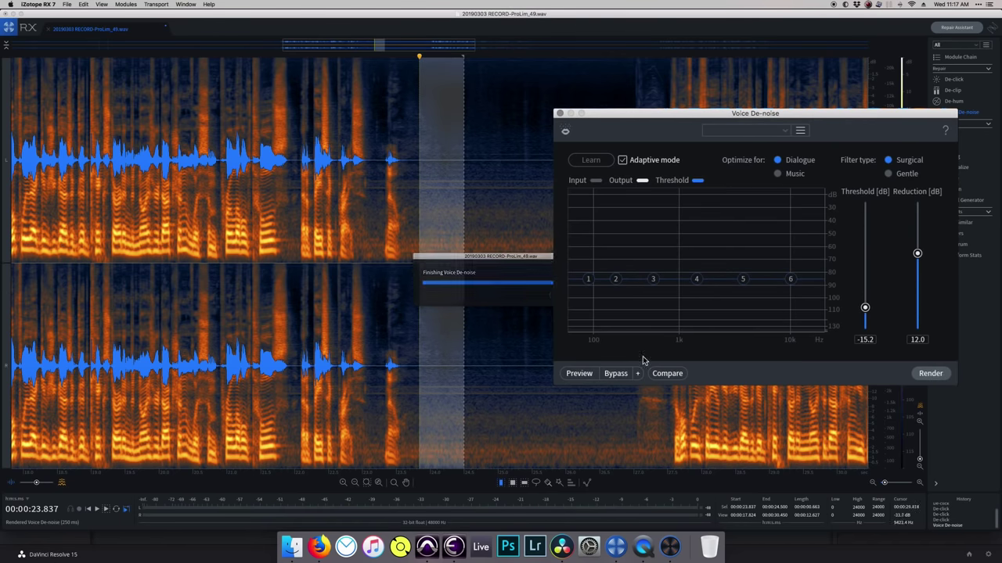
click(522, 274)
drag(864, 308, 864, 228)
drag(464, 252, 545, 243)
click(928, 374)
click(432, 276)
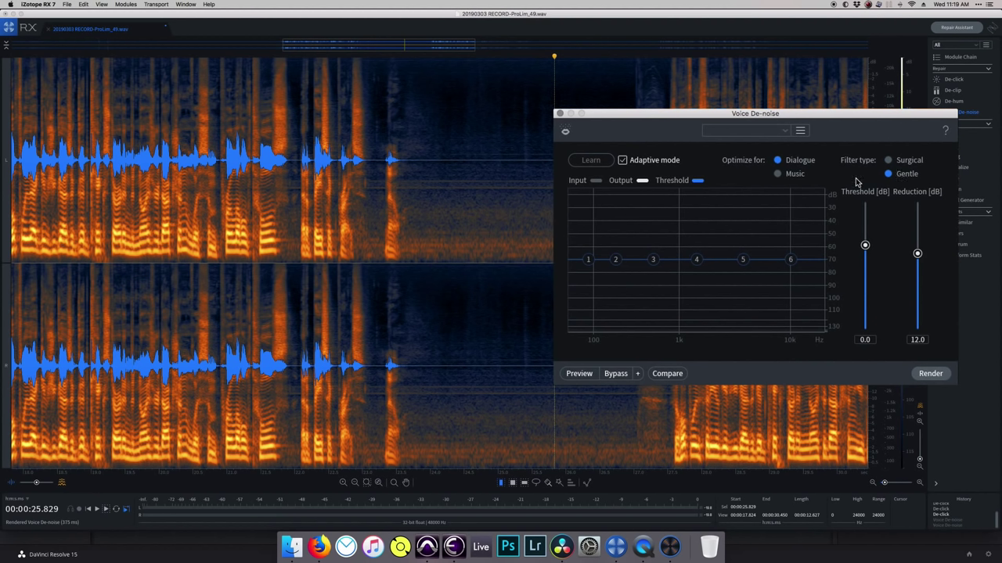
- Switch Voice De-noise to Surgical and leave it optimized for Dialogue
click(886, 160)
click(796, 173)
click(809, 162)
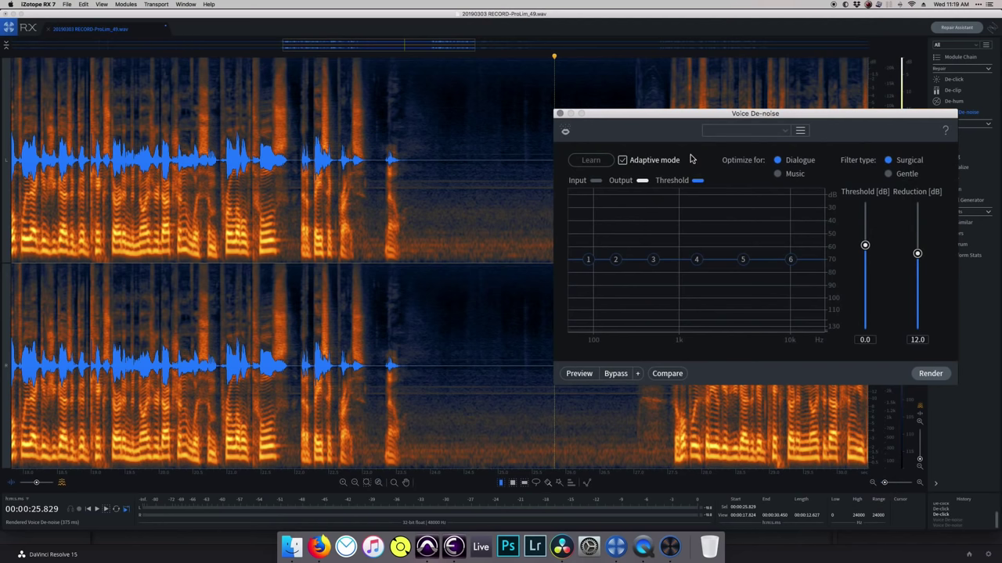
- Disable Adaptive mode, lower band 1 to -86 dB, learn noise from a noise-only region, then render
click(653, 160)
drag(588, 259, 588, 280)
drag(449, 245, 696, 283)
click(591, 161)
click(933, 374)
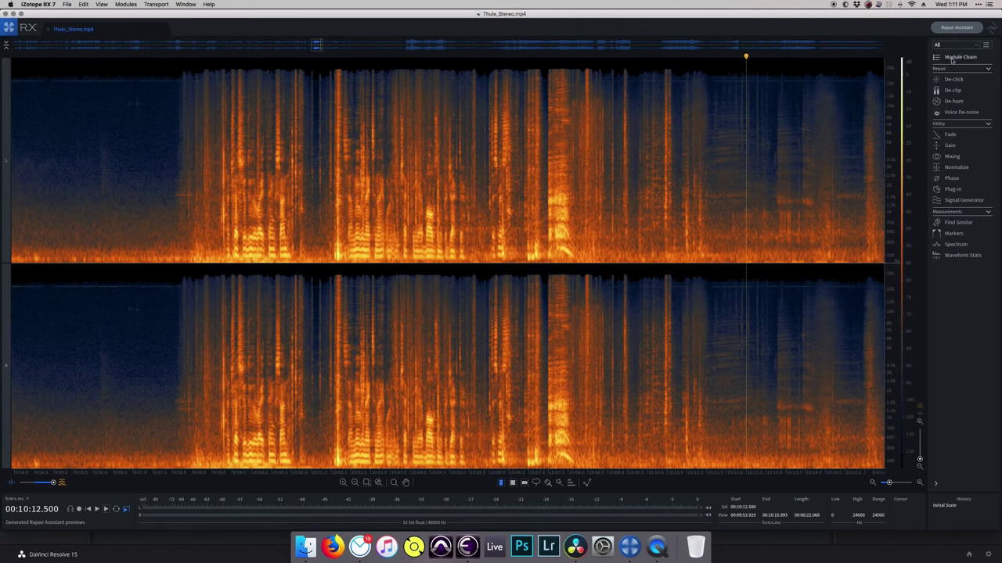
- Run a Dialogue analysis in Repair Assistant on the selected dialogue section of Thule_Stereo.mp4
click(957, 27)
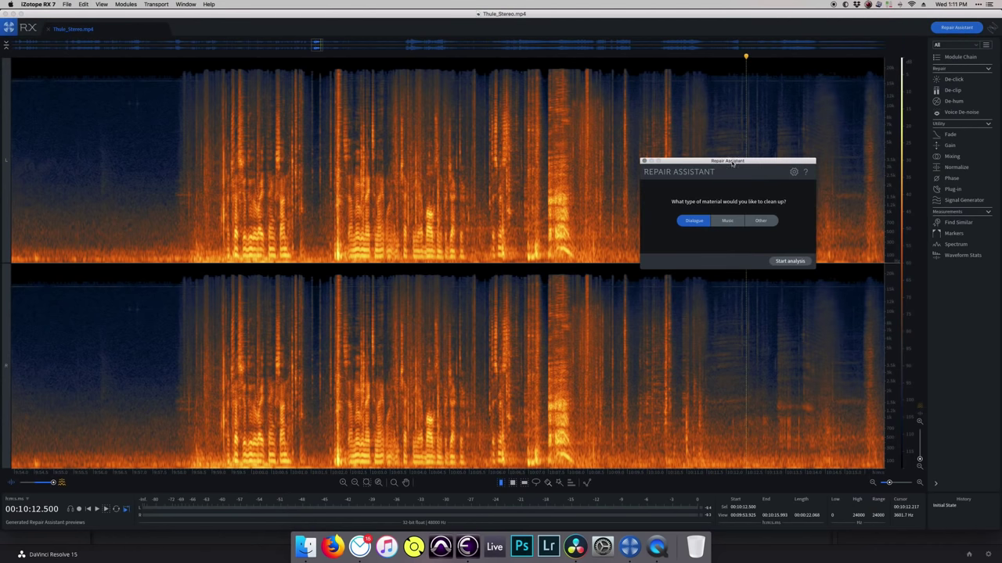
drag(732, 163, 763, 206)
drag(164, 300, 651, 300)
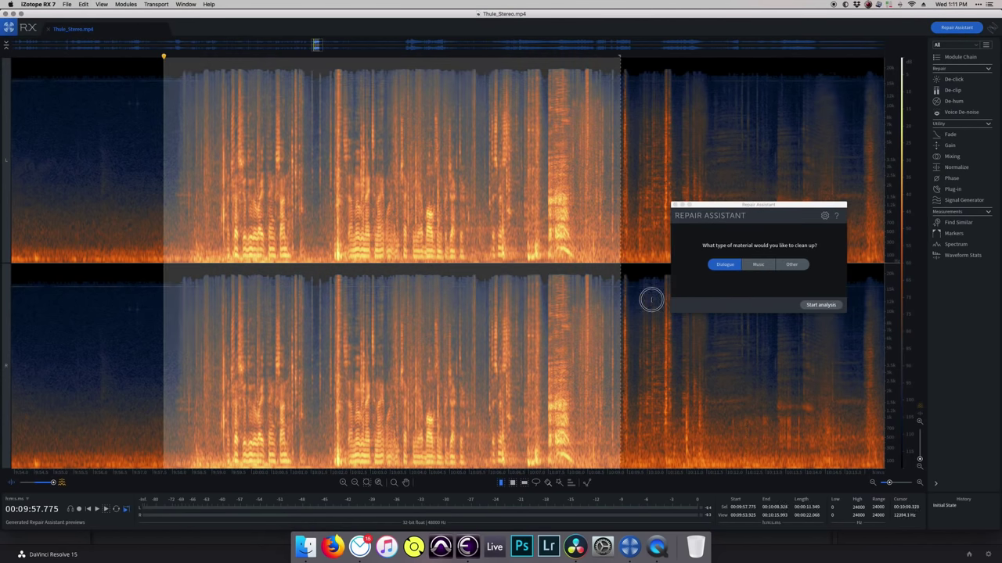
click(814, 304)
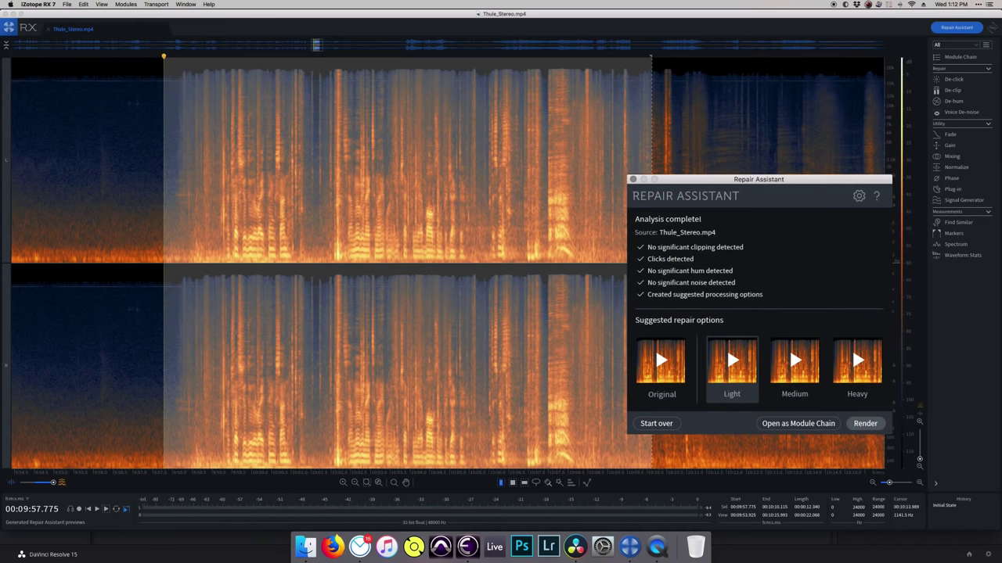
- Open the De-click and Voice De-noise repair as a Module Chain and add another module slot
click(798, 423)
drag(761, 348, 720, 236)
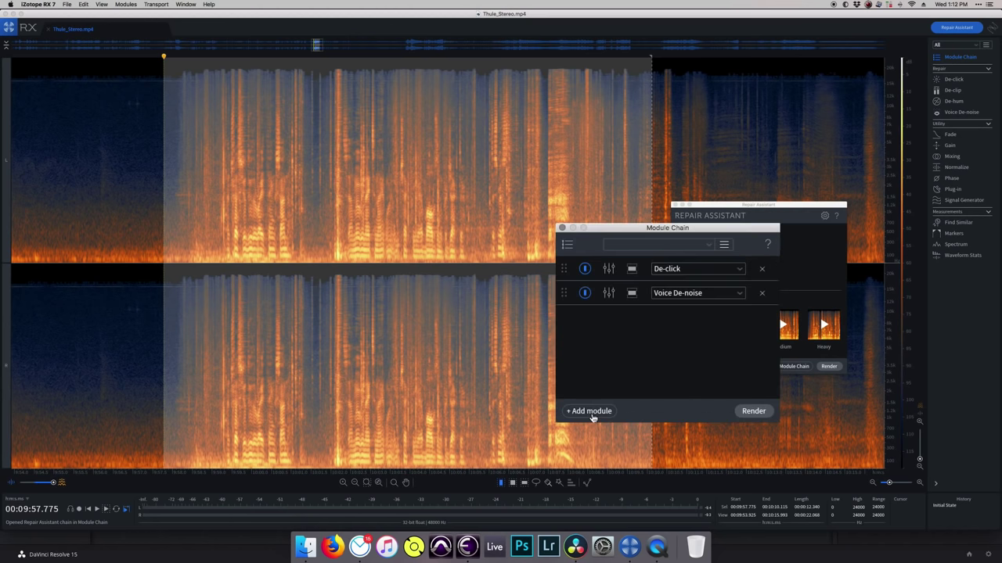
click(717, 293)
click(769, 329)
click(602, 412)
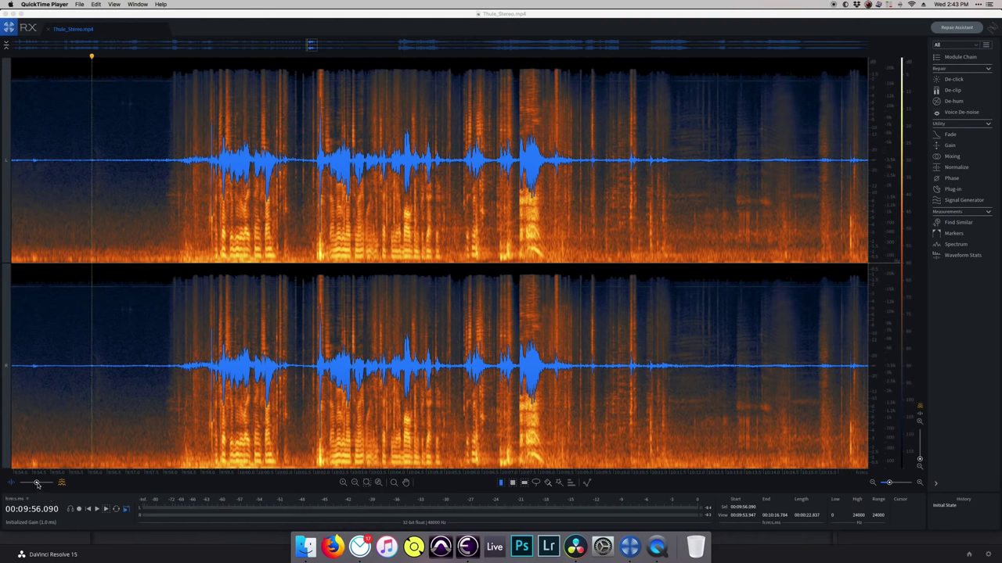
- Shift the opacity slider so the blue waveform overlay fades toward spectrogram-only
mouse_move(36, 483)
mouse_down()
mouse_move(61, 483)
mouse_move(13, 483)
mouse_move(36, 483)
mouse_up()
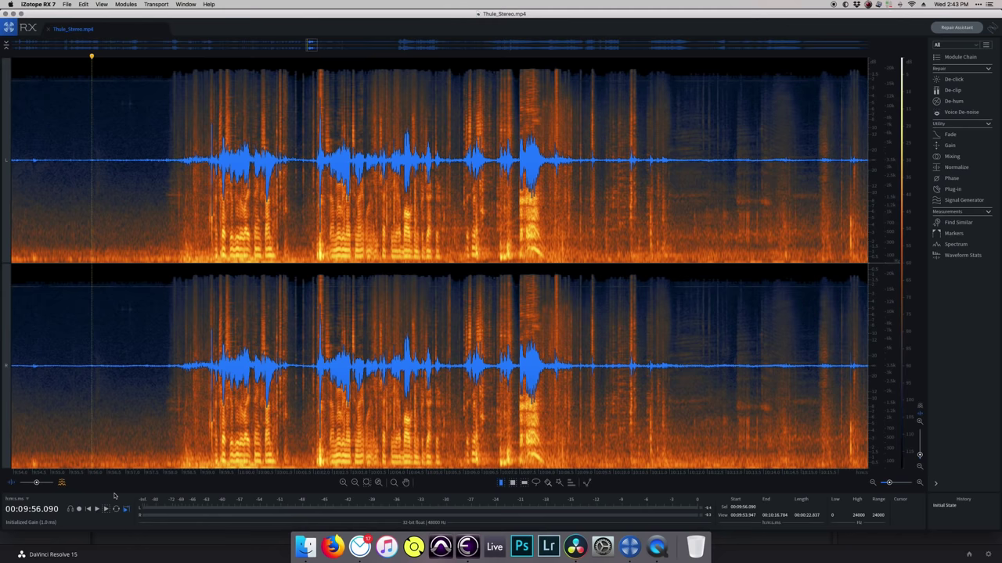